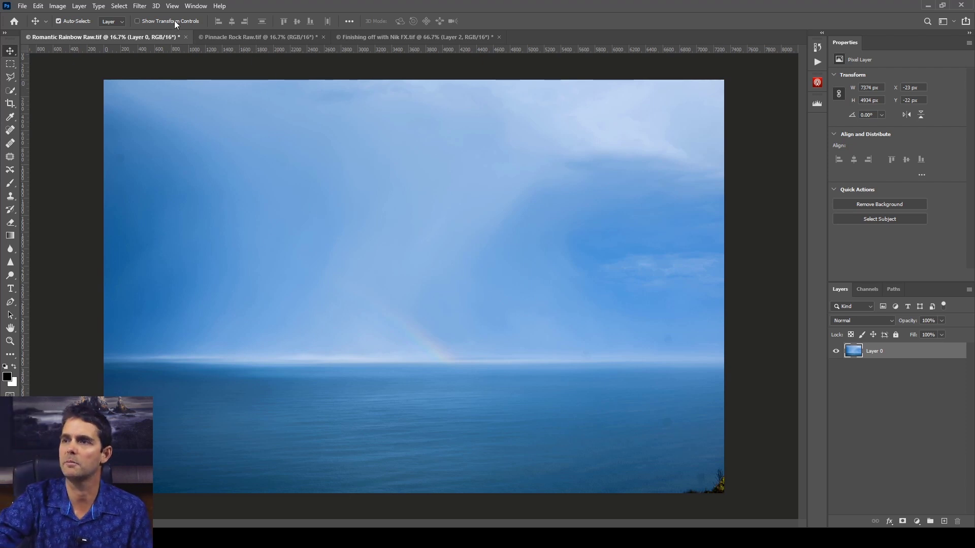
pyautogui.click(142, 7)
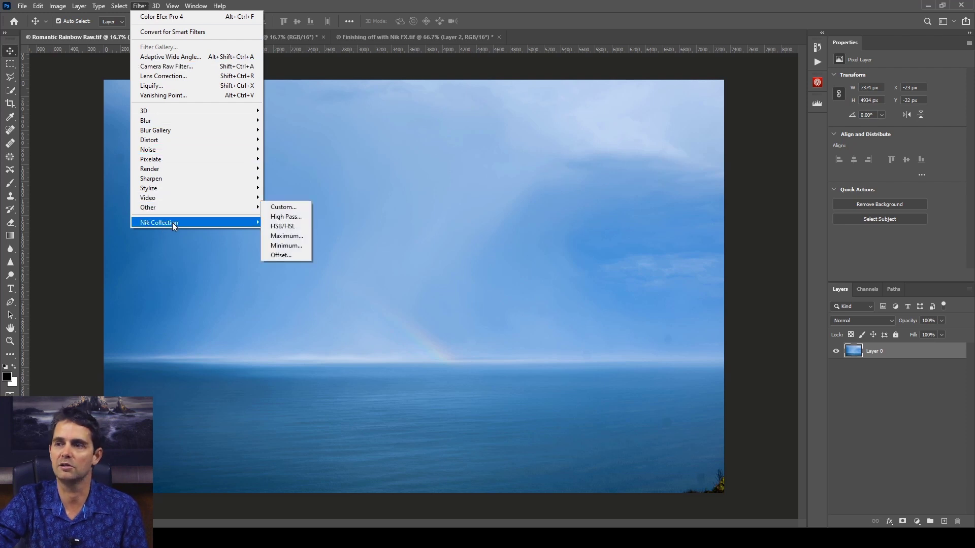
pyautogui.moveTo(172, 222)
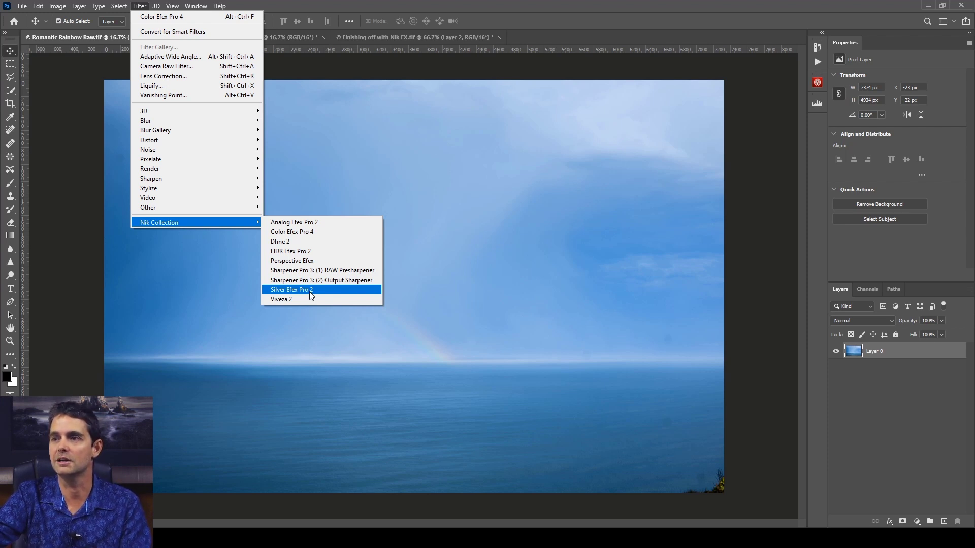
pyautogui.click(566, 83)
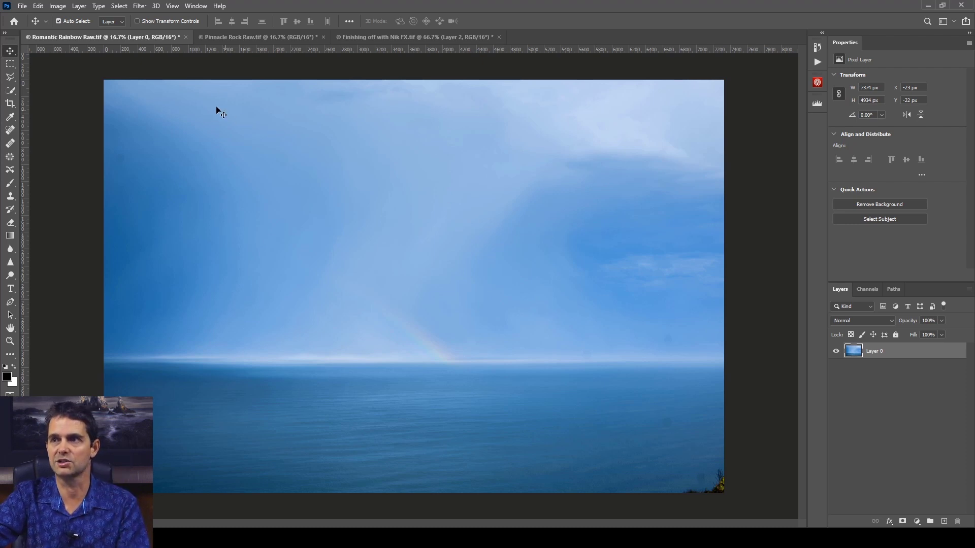
# Open the seascape's Layer 0 in the Nik Collection filter Color Efex Pro 4
pyautogui.click(140, 6)
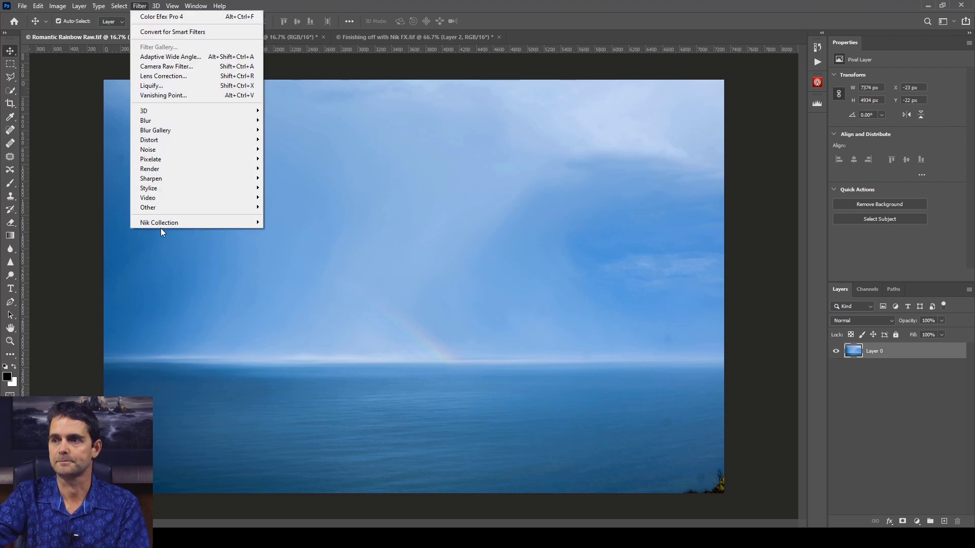
pyautogui.moveTo(160, 224)
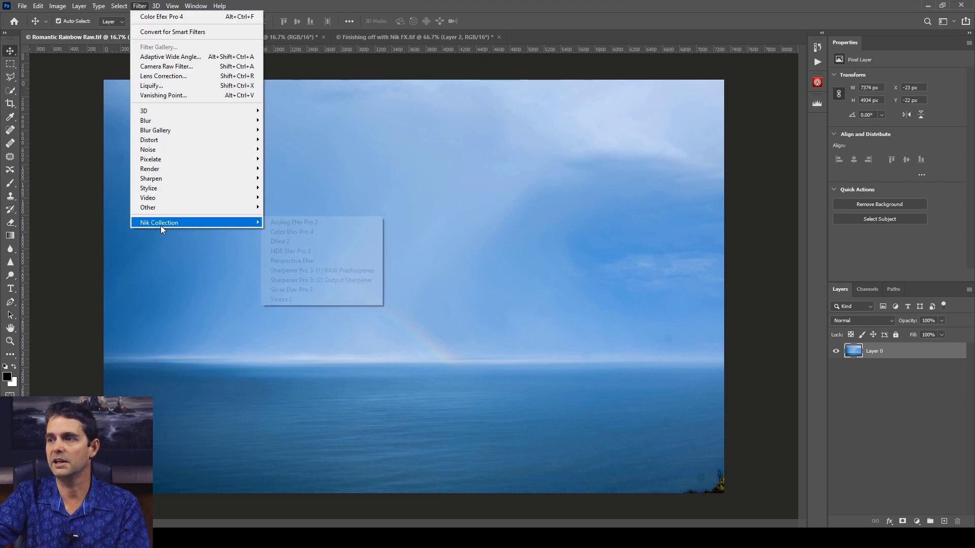
pyautogui.click(302, 232)
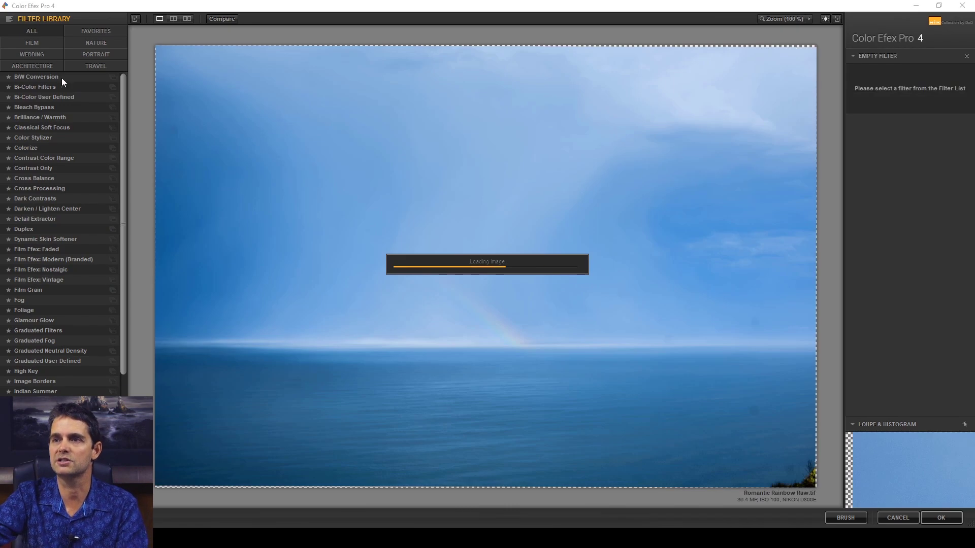
# Examine the preset previews of the Cross Balance, Detail Extractor, Graduated Fog and Infrared Film filters
pyautogui.scroll(-5, 60, 199)
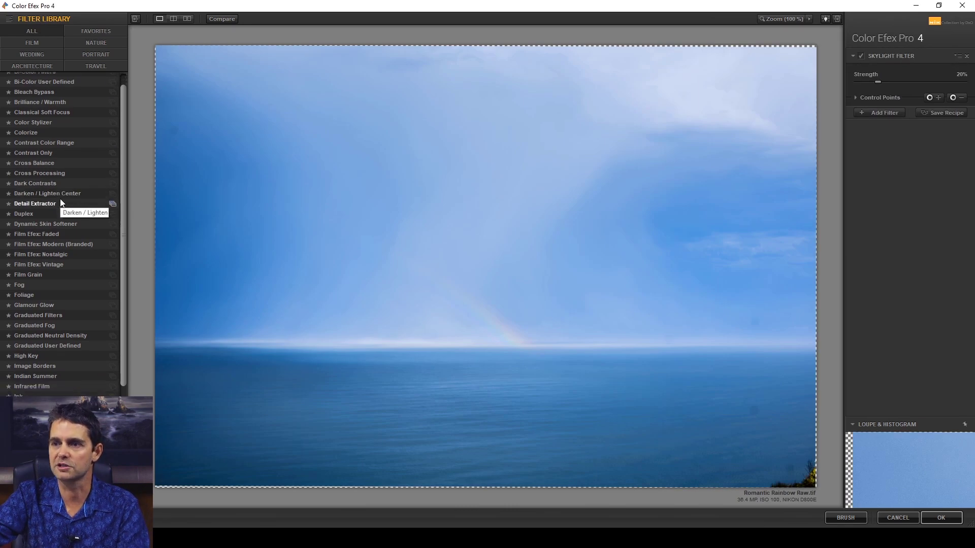
pyautogui.scroll(5, 60, 202)
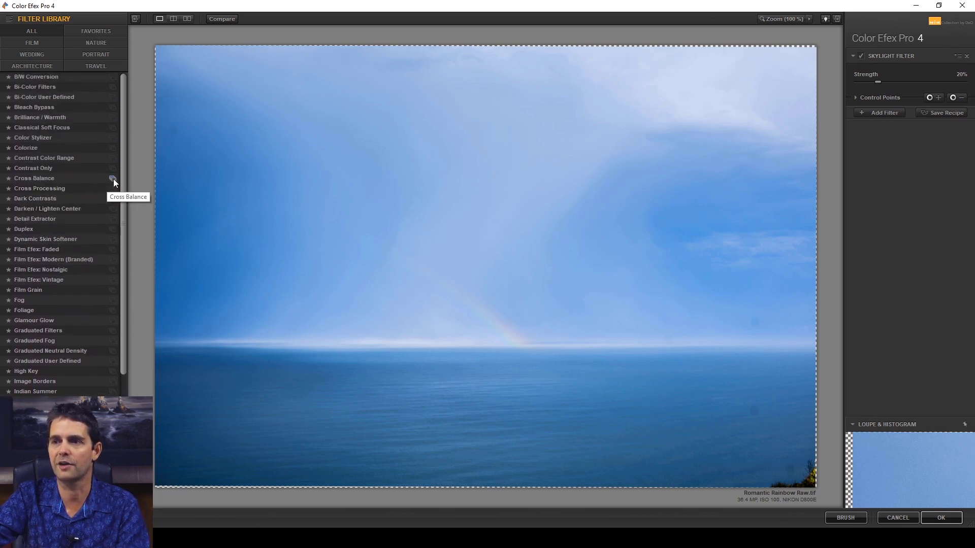
pyautogui.click(113, 179)
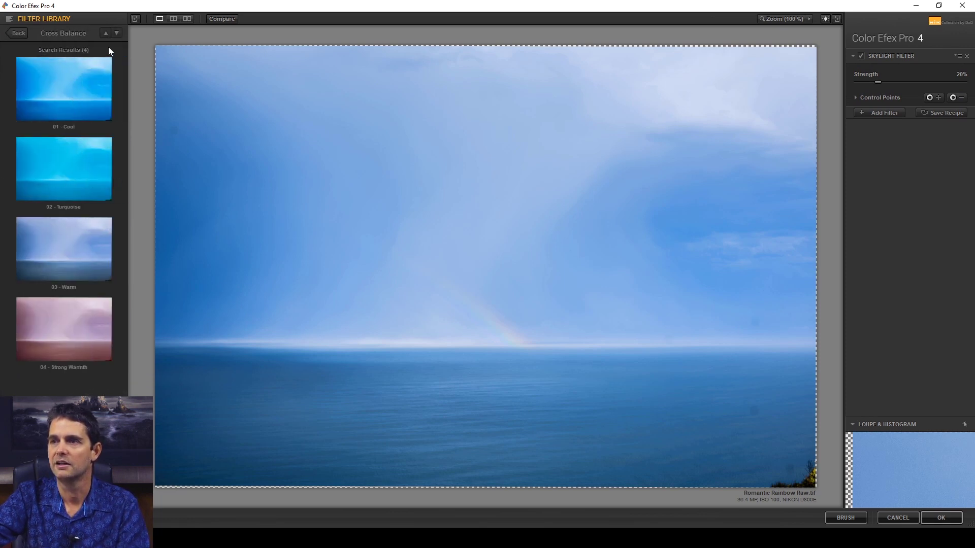
pyautogui.click(19, 33)
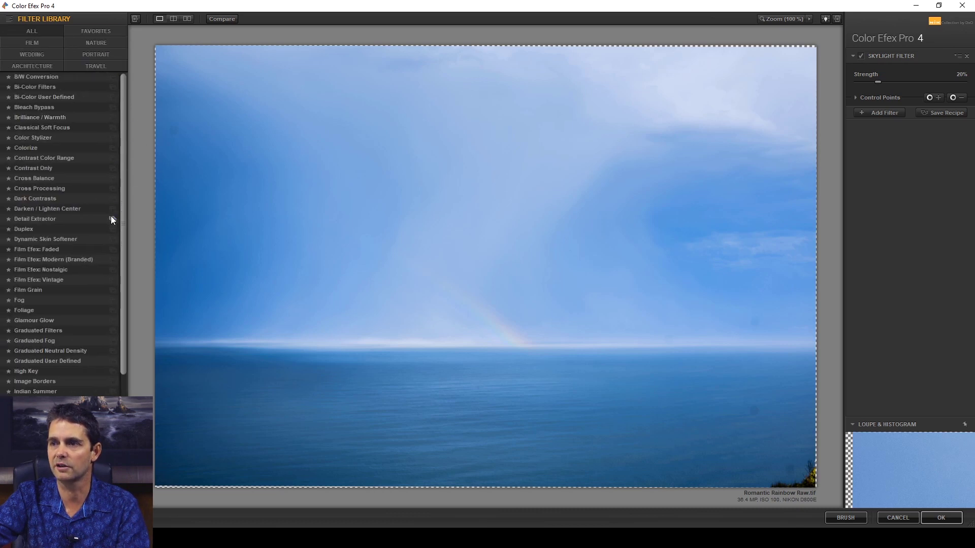
pyautogui.click(109, 218)
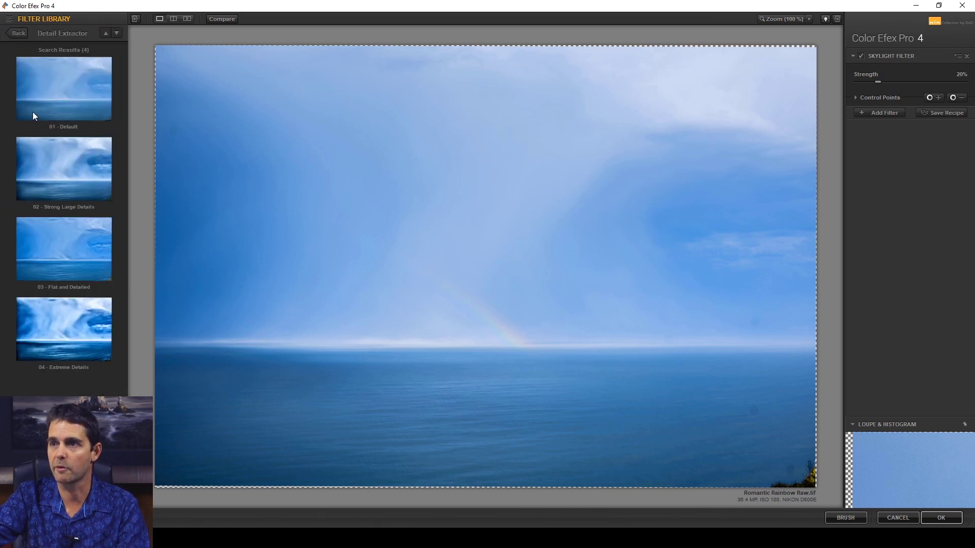
pyautogui.click(18, 33)
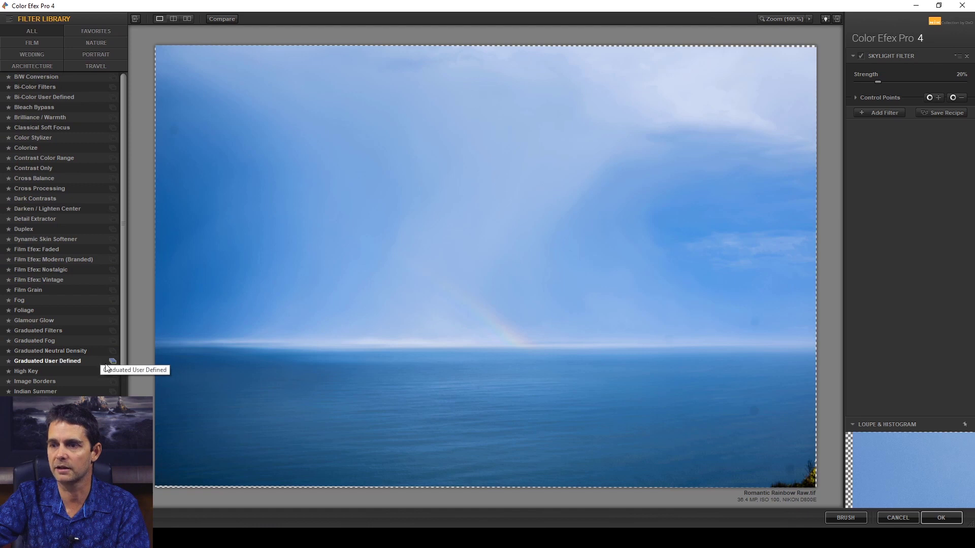
pyautogui.click(112, 340)
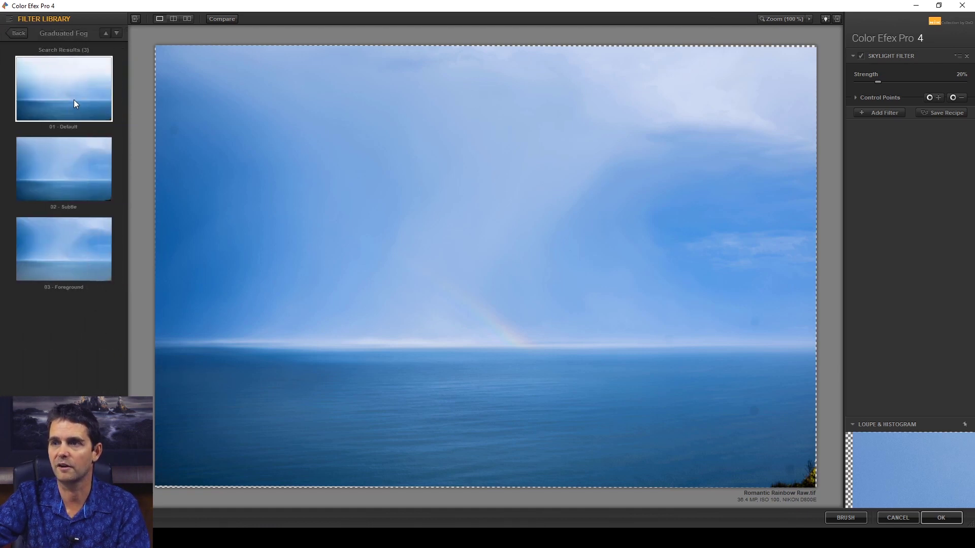
pyautogui.click(20, 33)
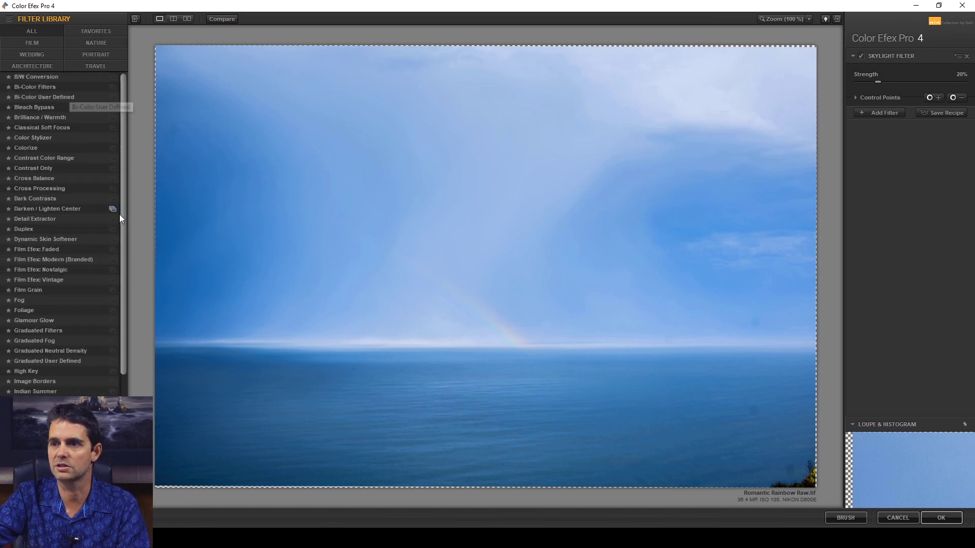
pyautogui.scroll(-3, 99, 334)
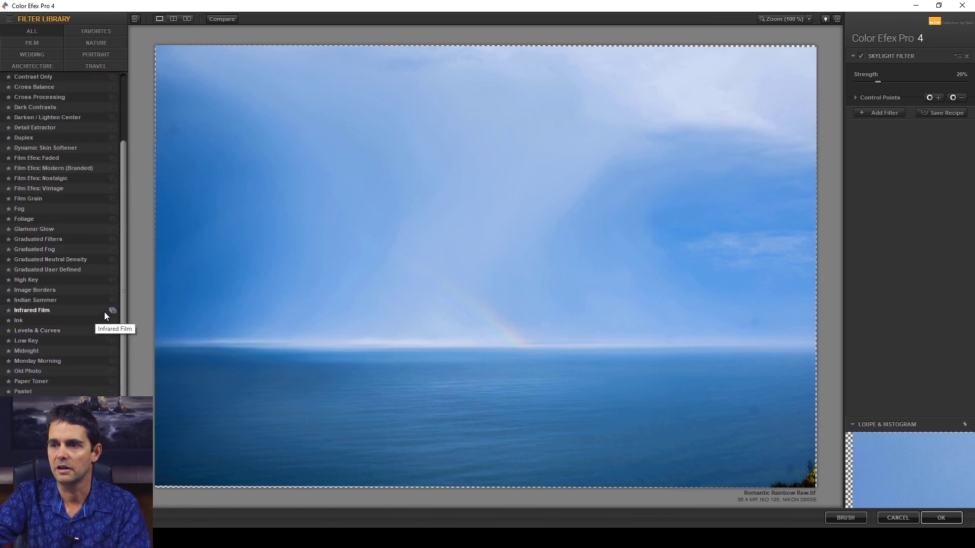
pyautogui.click(113, 310)
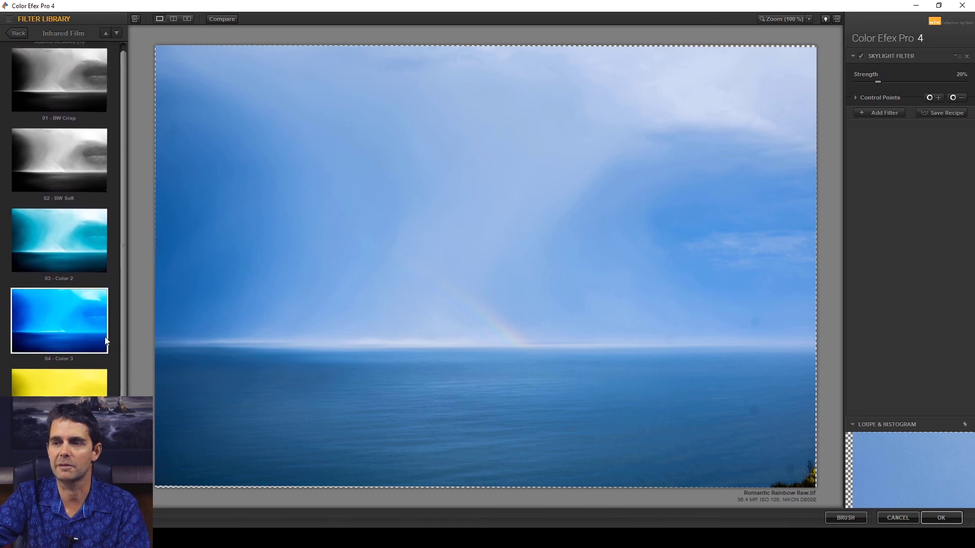
pyautogui.scroll(1, 87, 354)
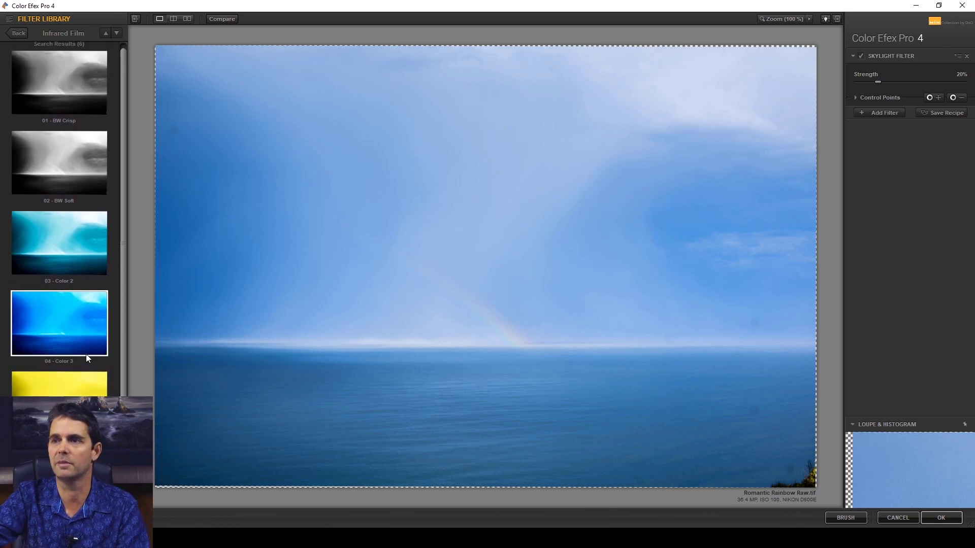
pyautogui.click(23, 34)
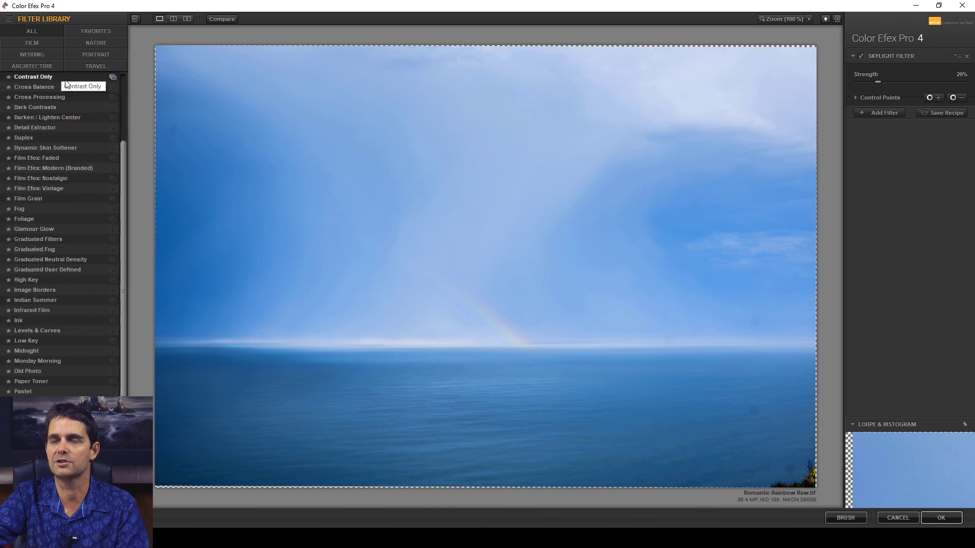
# Browse all the recipes and apply the Sepia Glow recipe to the image
pyautogui.click(40, 490)
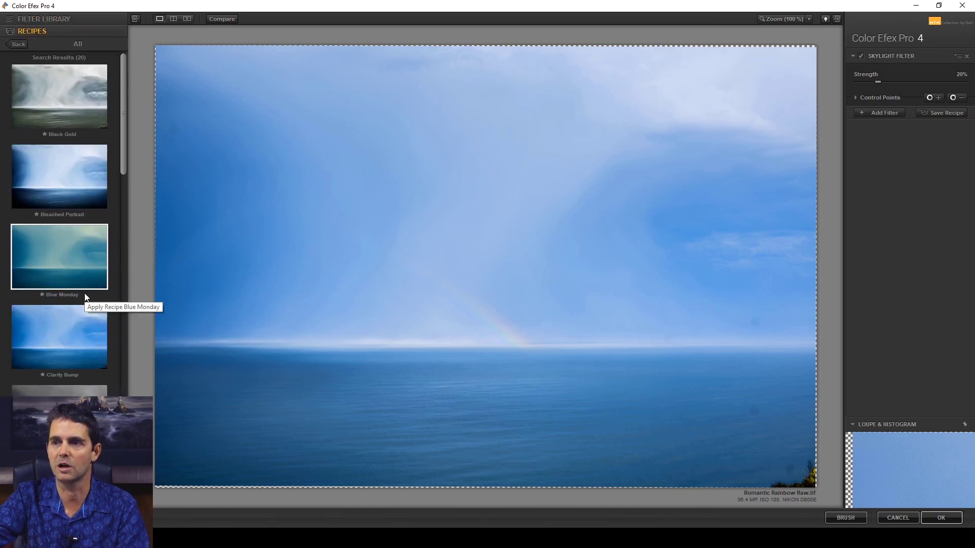
pyautogui.scroll(-6, 84, 294)
pyautogui.scroll(-8, 85, 297)
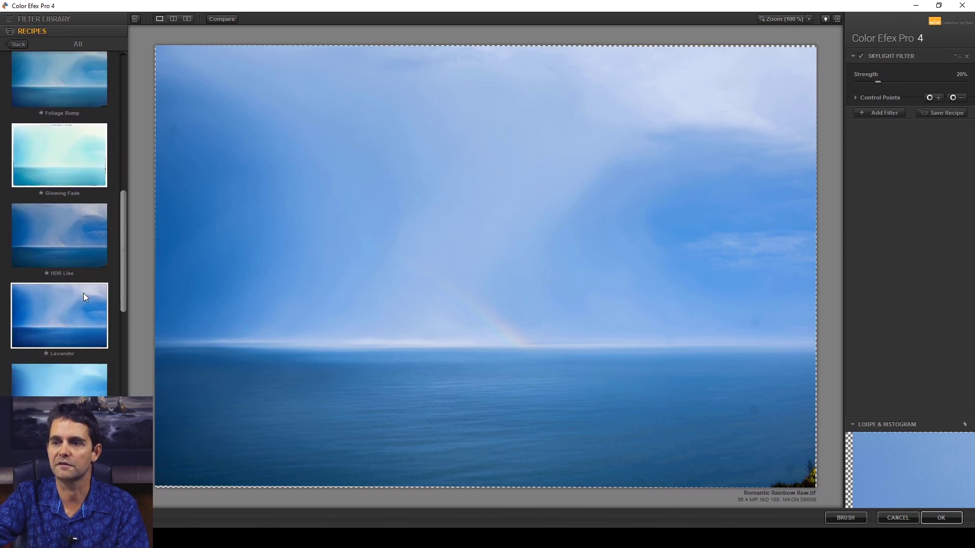
pyautogui.scroll(-1, 84, 294)
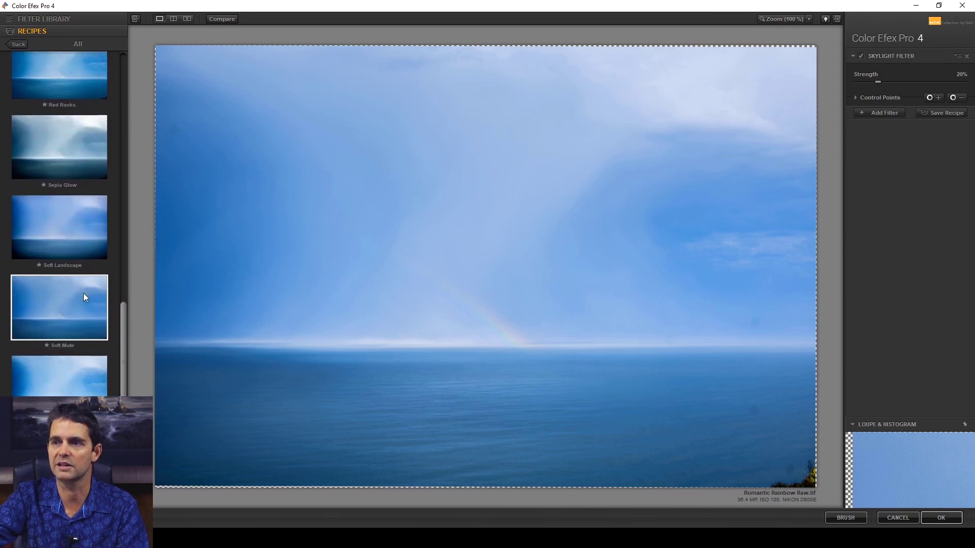
pyautogui.click(89, 177)
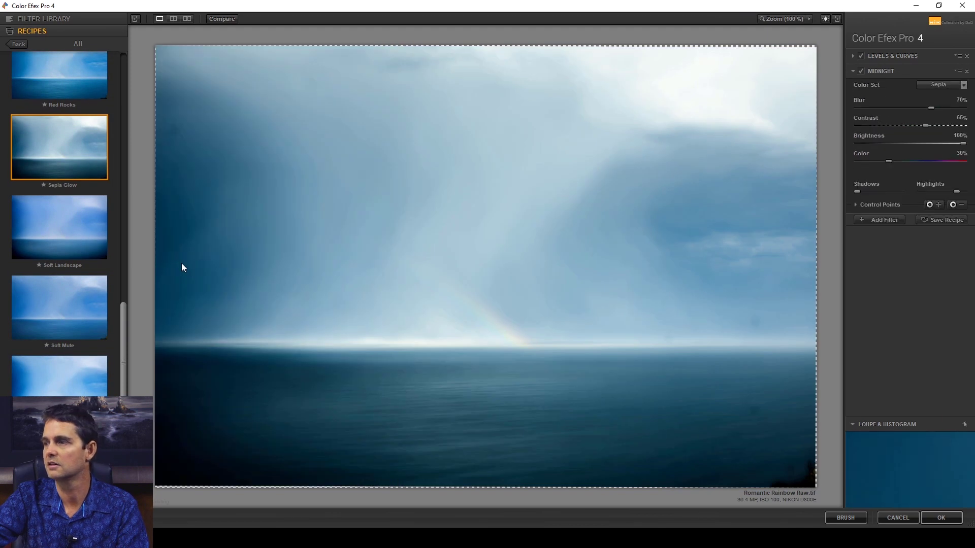
# Remove the Levels & Curves and Midnight filters from the image
pyautogui.scroll(-5, 101, 302)
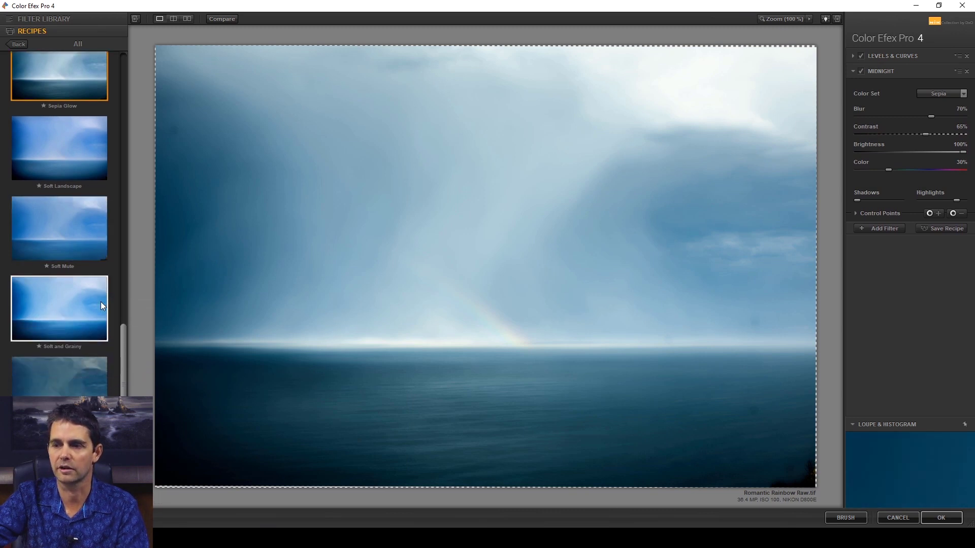
pyautogui.scroll(3, 100, 302)
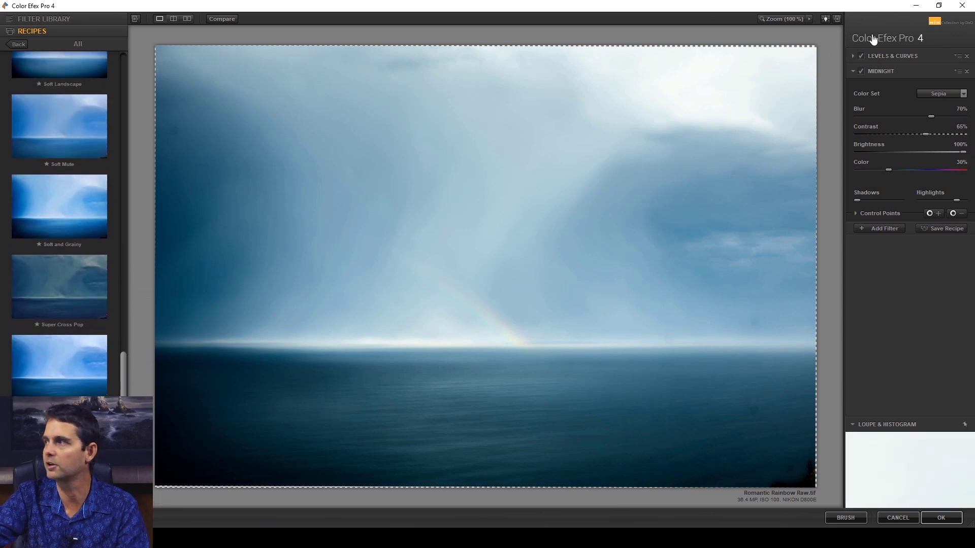
pyautogui.click(967, 55)
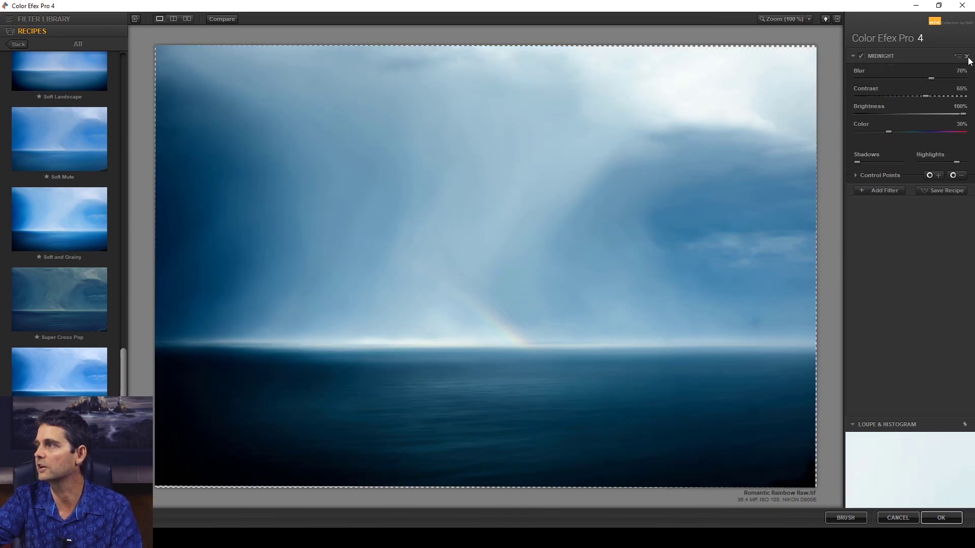
pyautogui.click(967, 56)
# Apply the Detail Extractor filter from the filter library and show its presets
pyautogui.click(22, 21)
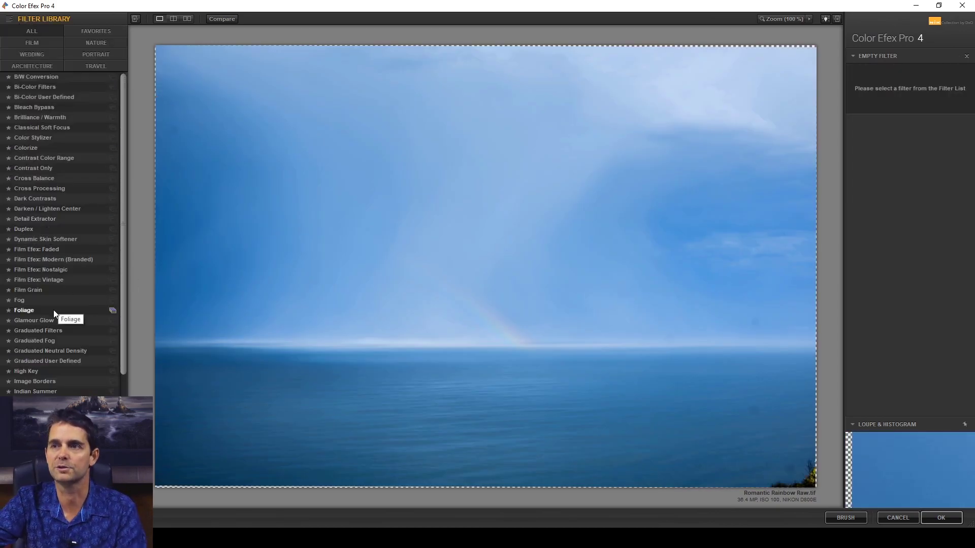
pyautogui.click(69, 218)
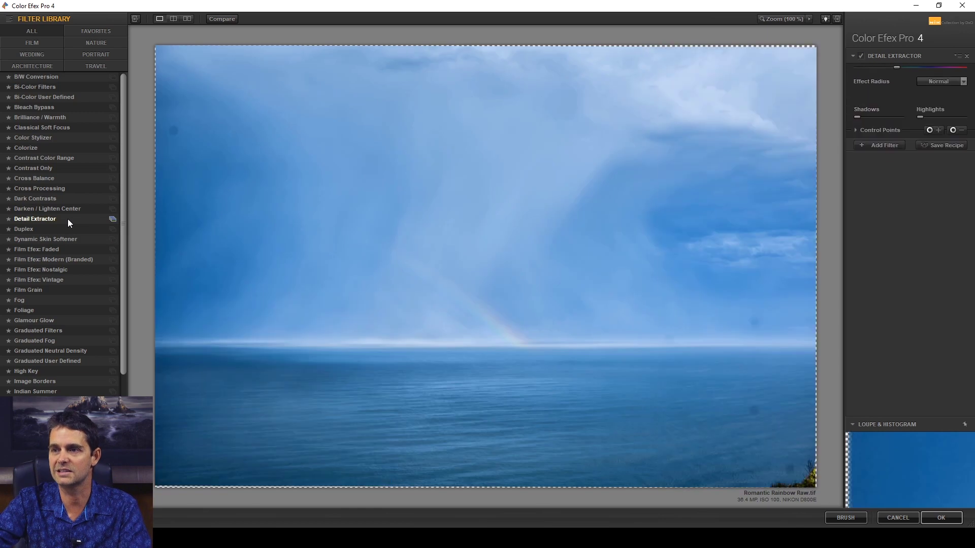
pyautogui.click(113, 219)
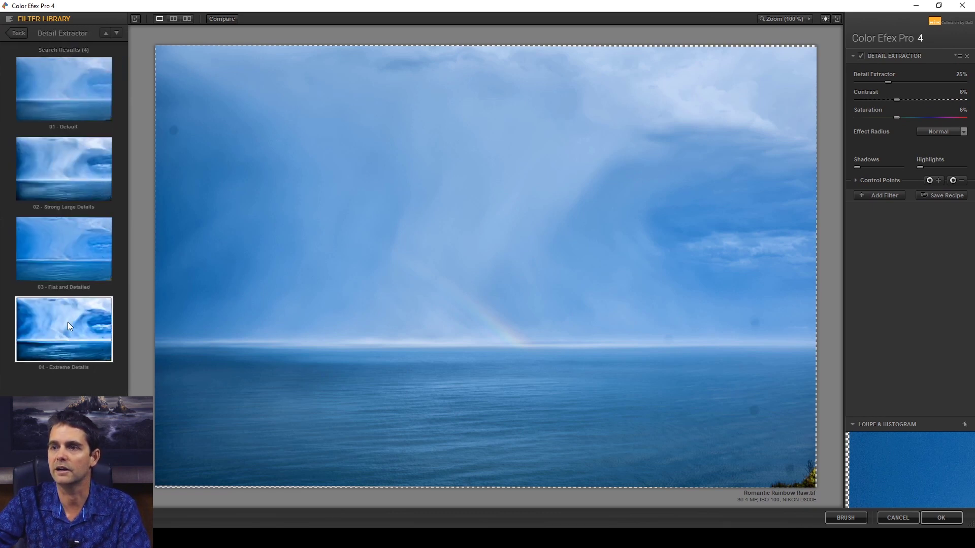
# Try the Detail Extractor presets 04 - Extreme Details, 03 - Flat and Detailed and 01 - Default
pyautogui.click(64, 337)
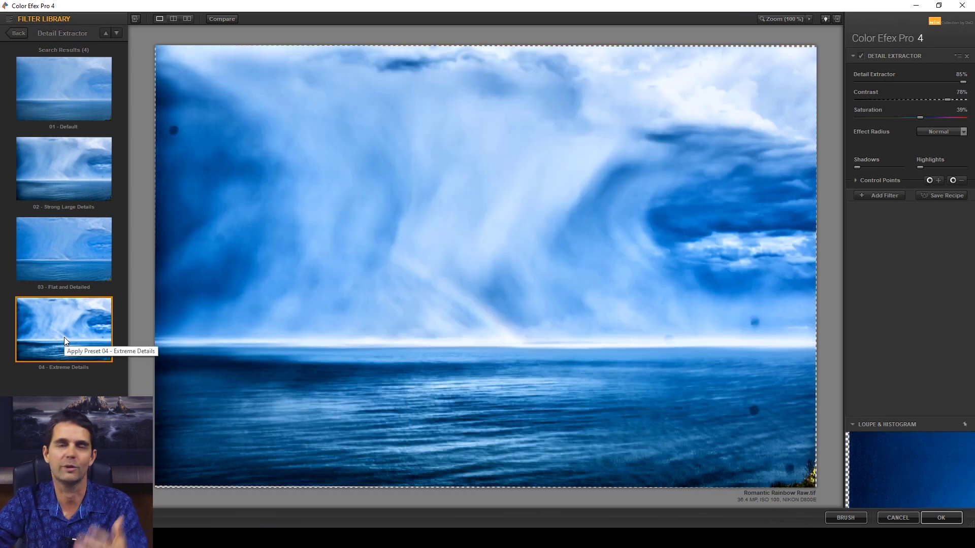
pyautogui.click(71, 268)
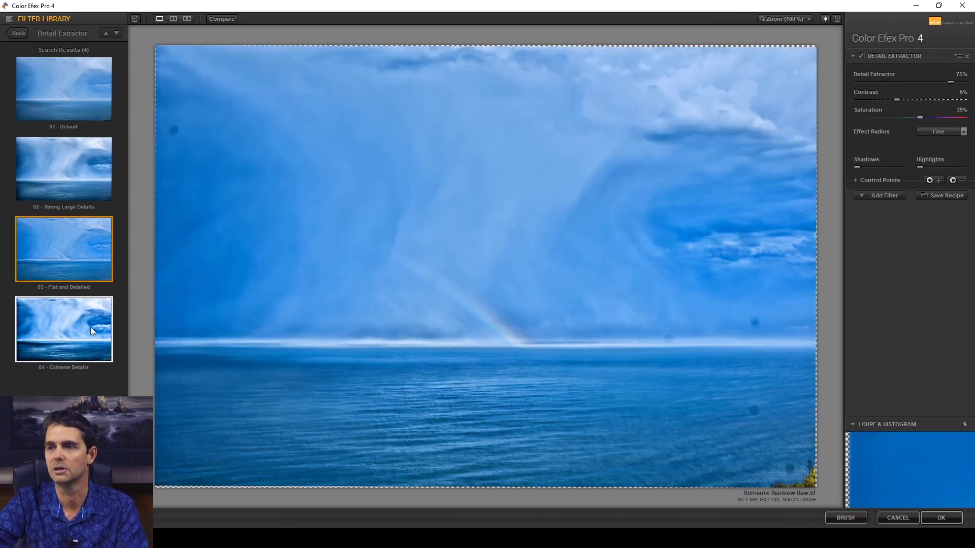
pyautogui.click(106, 113)
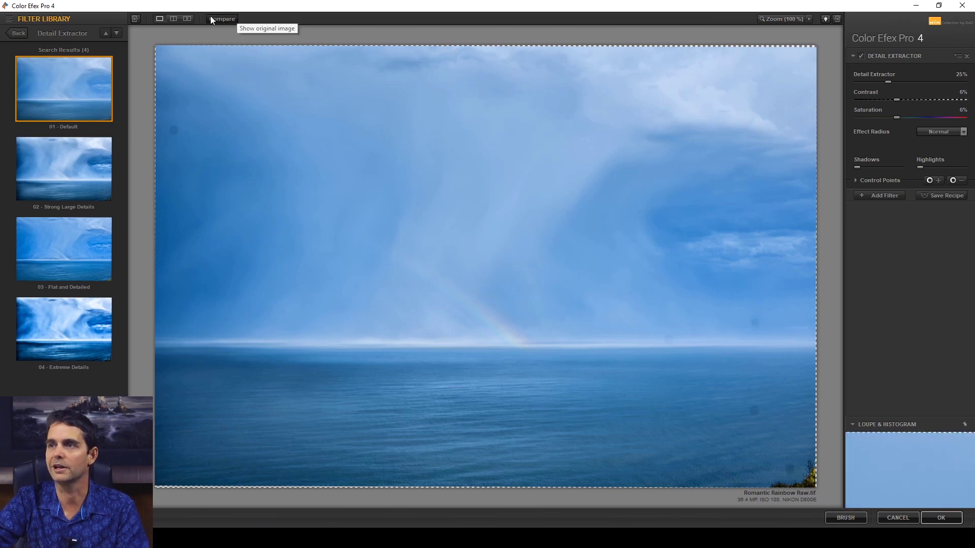
# Compare the Detail Extractor result repeatedly with the original image
pyautogui.click(220, 18)
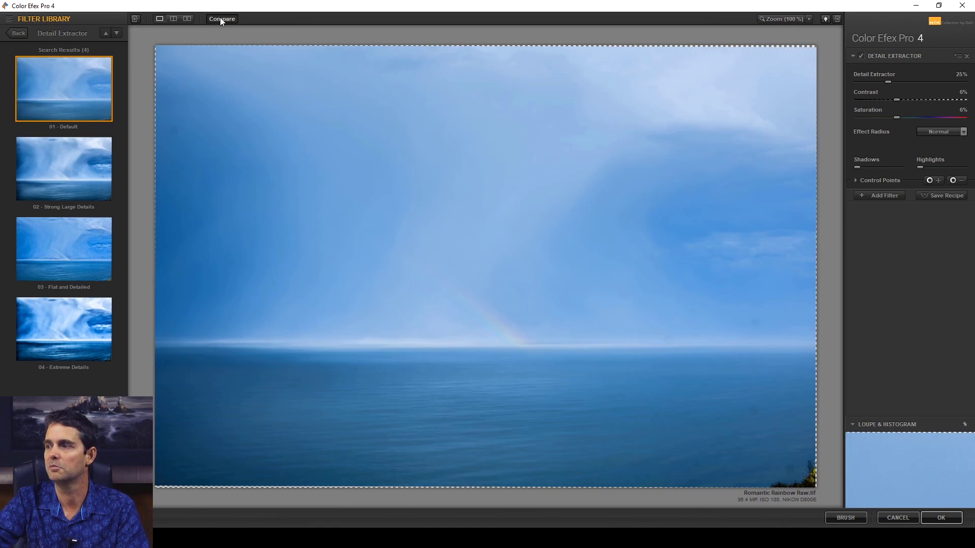
pyautogui.click(220, 18)
pyautogui.click(221, 18)
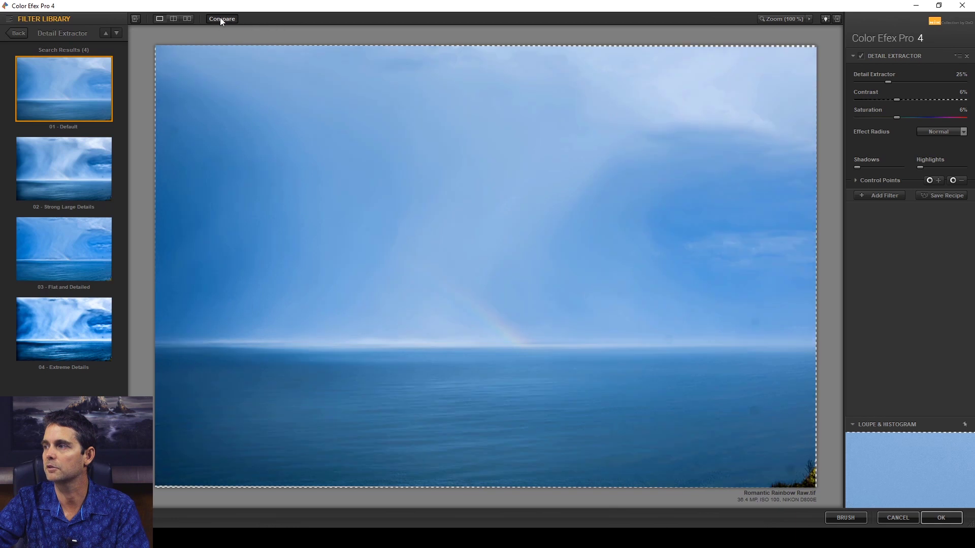
pyautogui.click(220, 18)
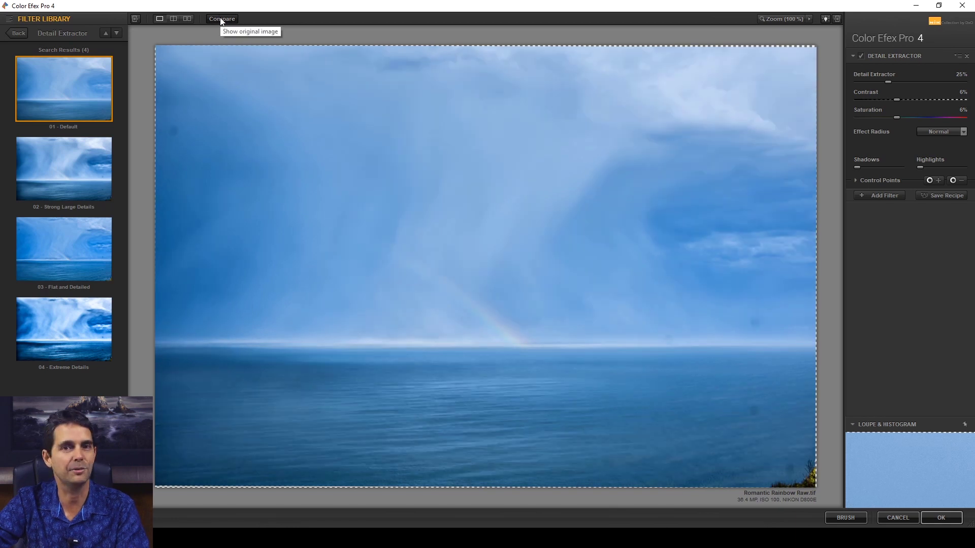
# Apply the 02 - Strong Large Details preset of the Detail Extractor filter
pyautogui.click(65, 159)
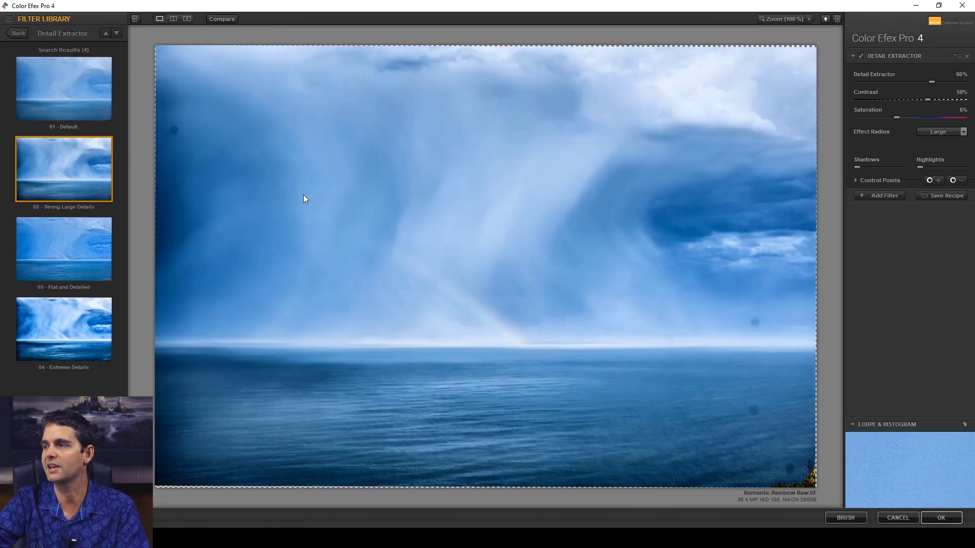
# Compare the Strong Large Details result of the Detail Extractor with the original image twice
pyautogui.click(220, 18)
pyautogui.click(221, 19)
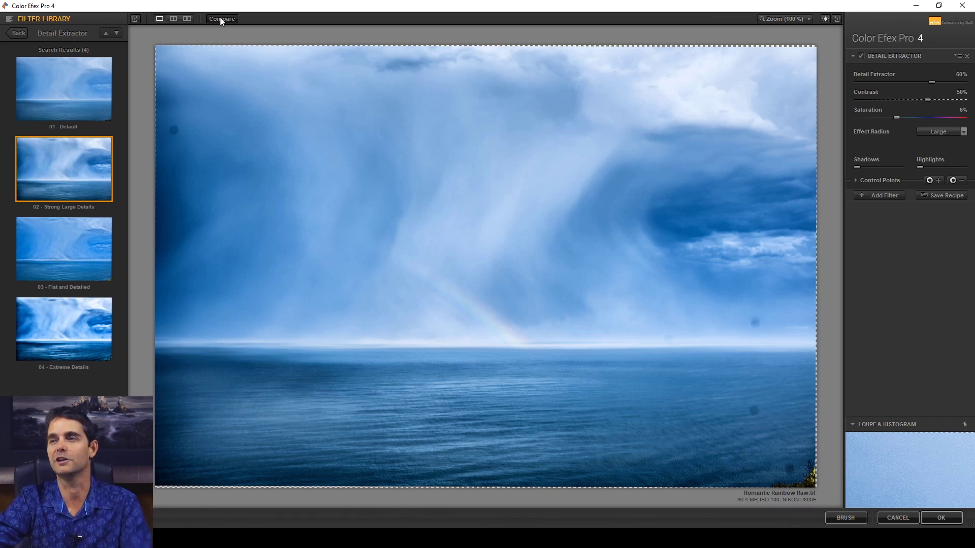
pyautogui.click(221, 18)
pyautogui.click(220, 19)
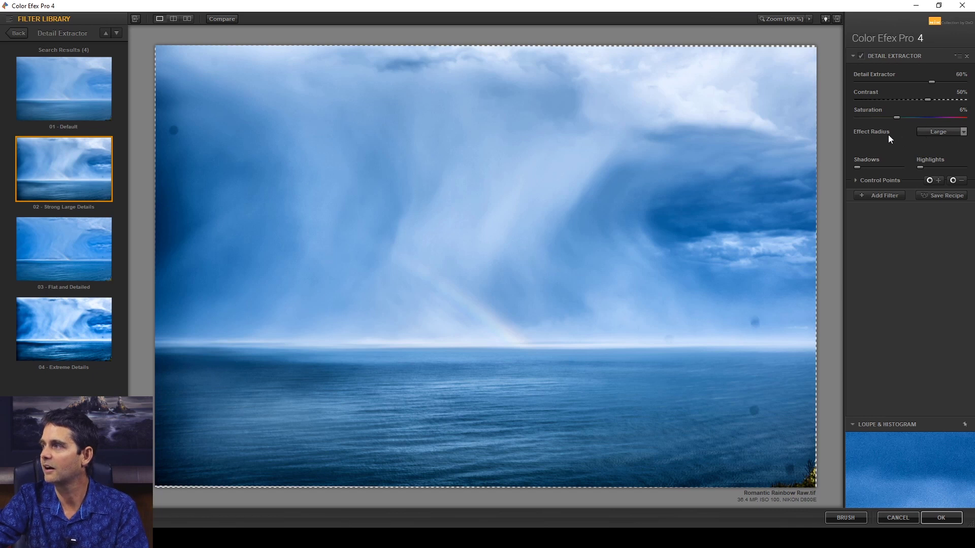
# Keep the effect radius at Large, raise the Shadows protection strongly, and apply the Detail Extractor filter to return to Photoshop
pyautogui.click(962, 132)
pyautogui.click(952, 144)
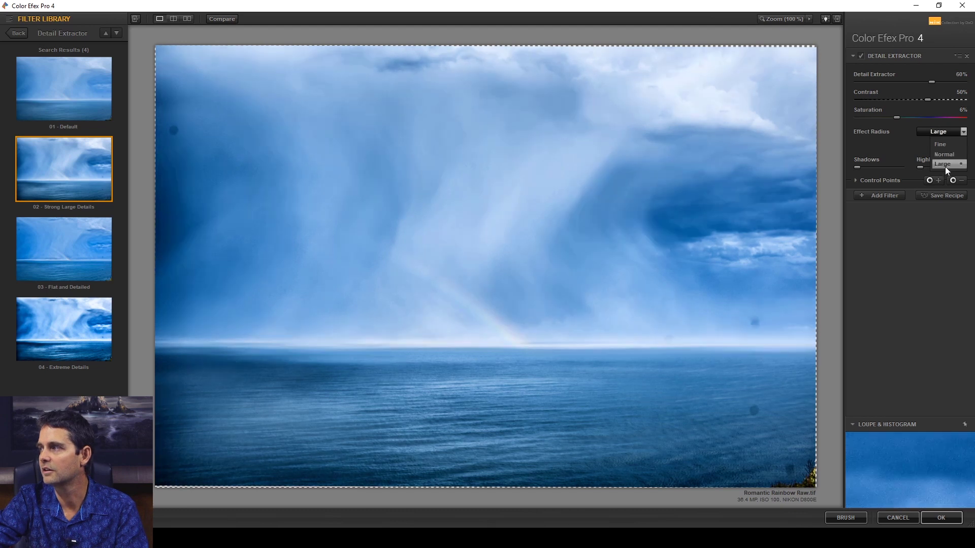
pyautogui.click(945, 167)
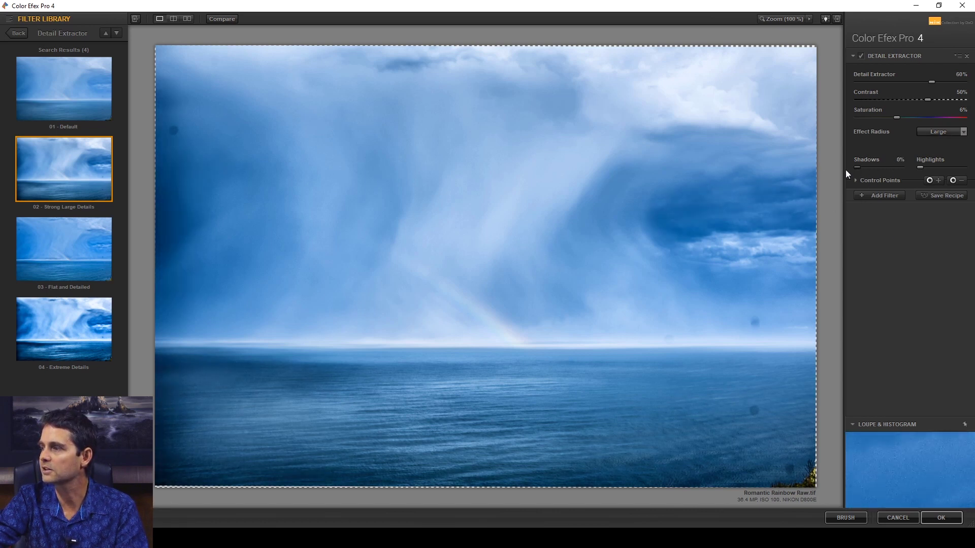
pyautogui.moveTo(857, 168); pyautogui.dragTo(890, 170)
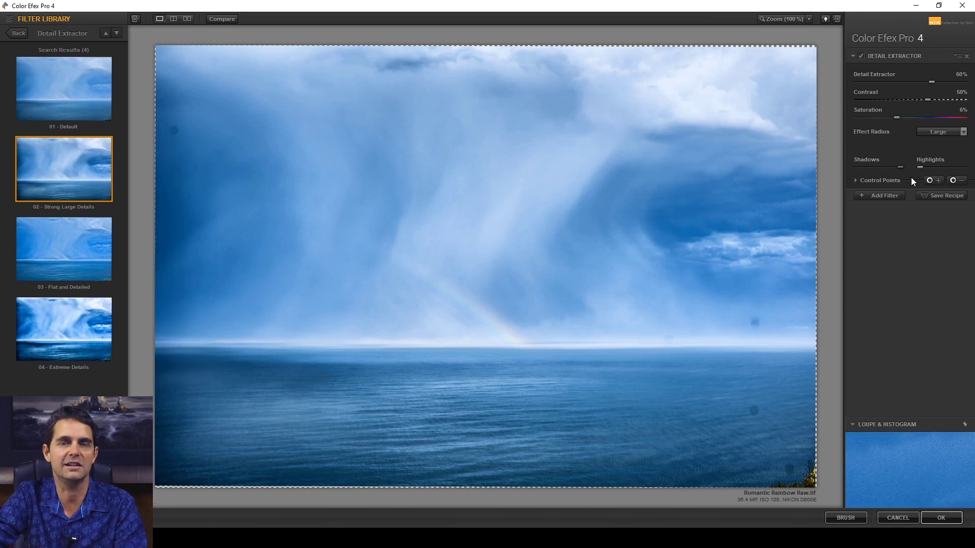
pyautogui.click(938, 518)
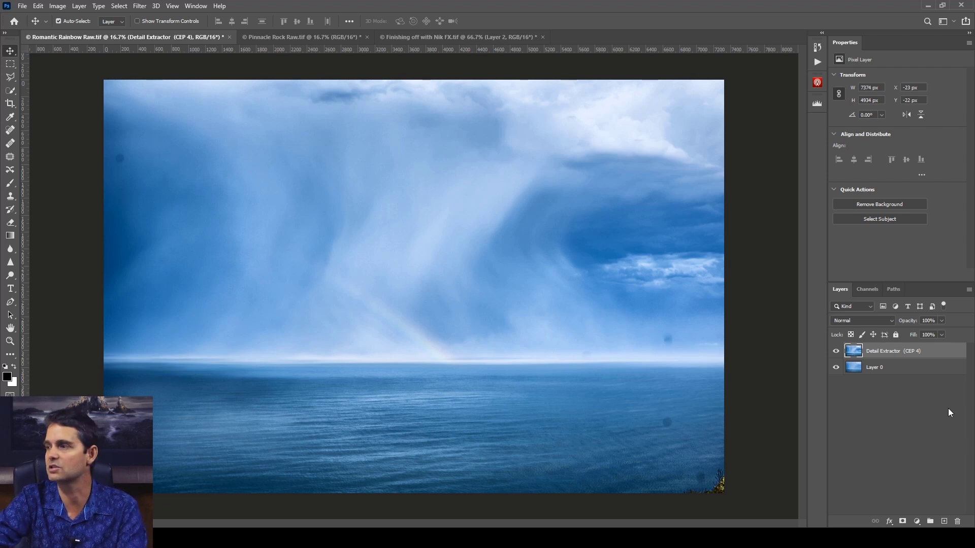
# Toggle the Detail Extractor layer's visibility twice to compare the photo before and after the filter
pyautogui.click(836, 352)
pyautogui.click(836, 351)
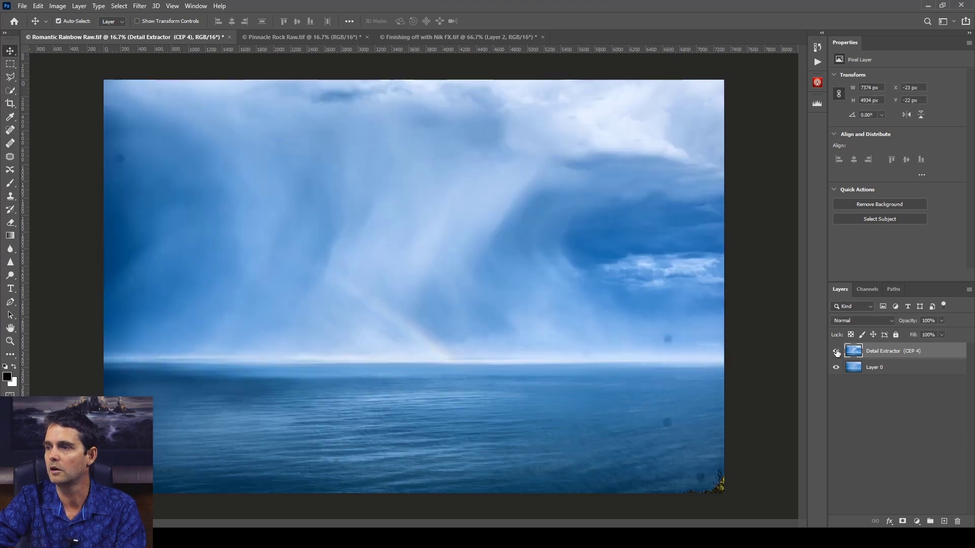
pyautogui.click(836, 352)
pyautogui.click(836, 351)
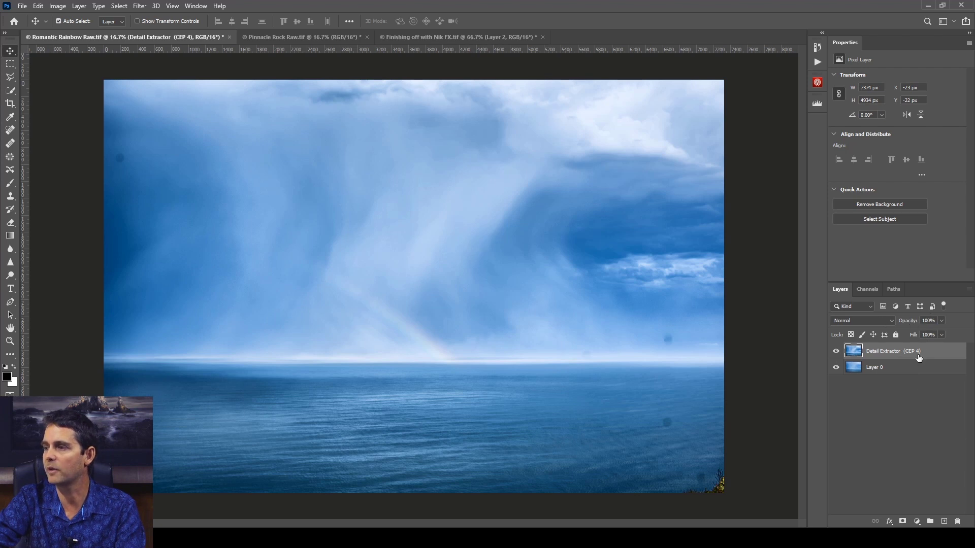
# Add a layer mask to the Detail Extractor layer and brush black over the sea to remove the effect there
pyautogui.click(902, 522)
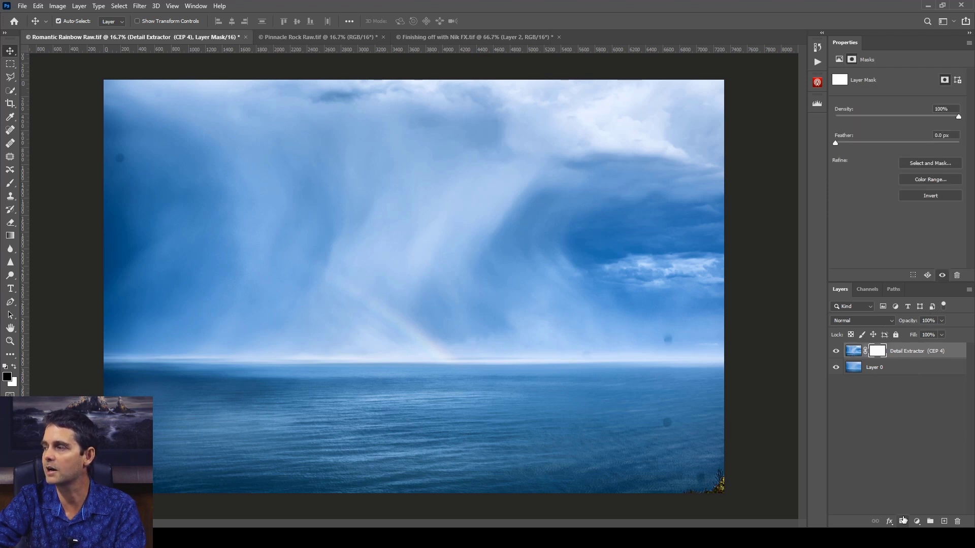
pyautogui.press('b')
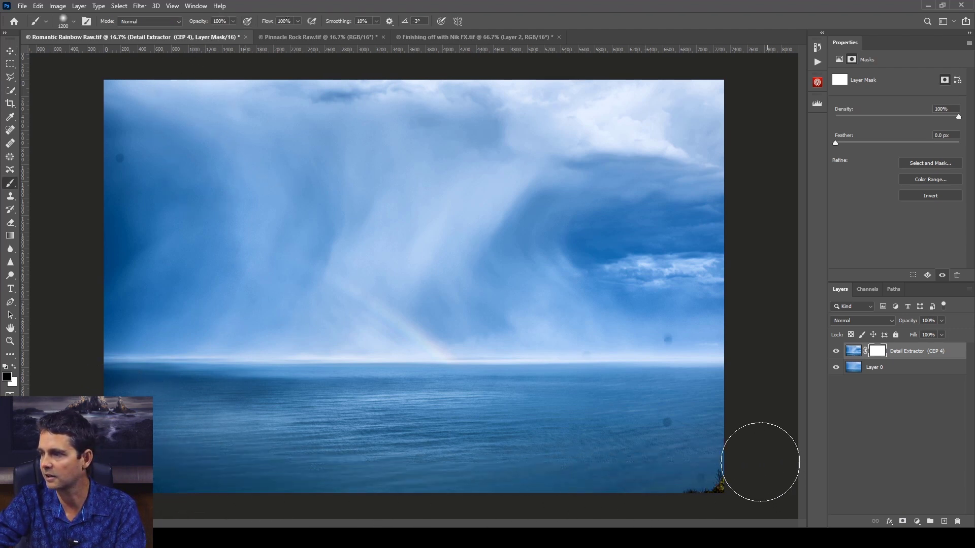
pyautogui.moveTo(495, 439); pyautogui.dragTo(127, 439)
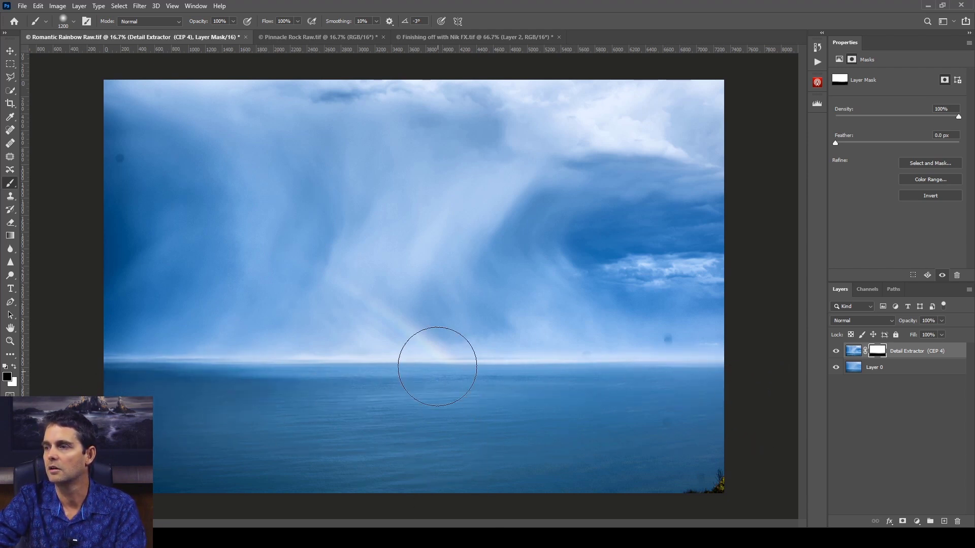
# Set the brush to 40% opacity and 53% flow, and paint on the mask over the rainbow to soften the effect there
pyautogui.click(233, 20)
pyautogui.click(298, 21)
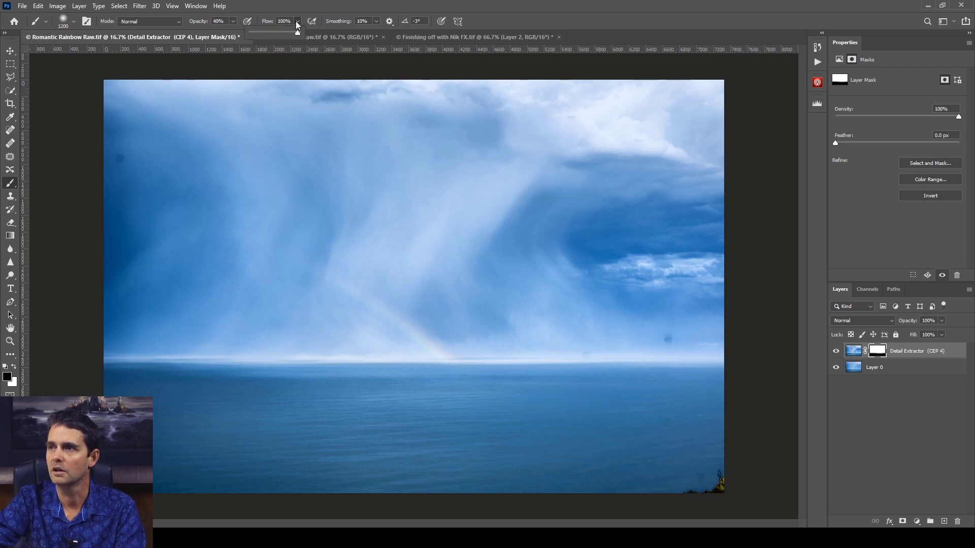
pyautogui.moveTo(432, 343)
pyautogui.mouseDown()
pyautogui.moveTo(327, 294)
pyautogui.moveTo(450, 348)
pyautogui.mouseUp()
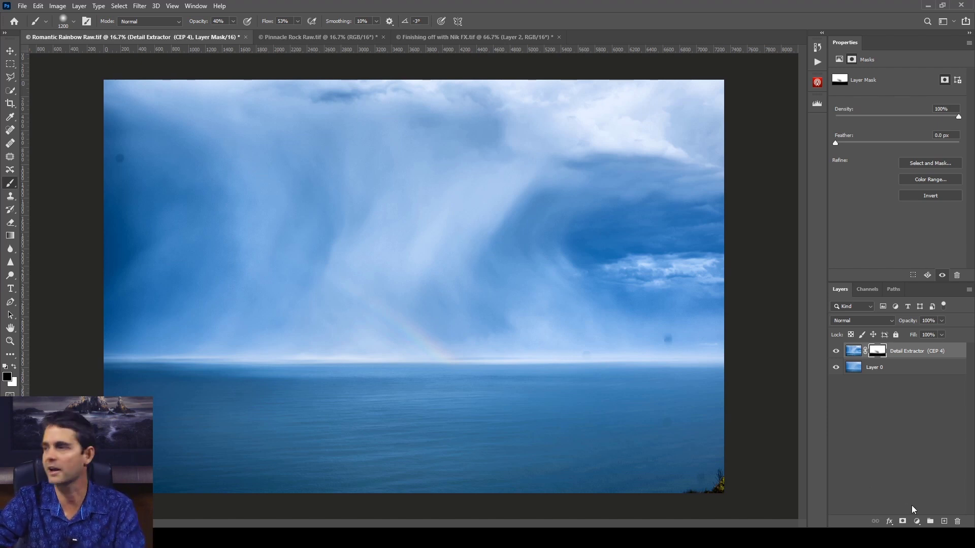
# Add a Curves adjustment layer that boosts contrast, with curve points at input 177, output 183 and input 95, output 77
pyautogui.click(917, 522)
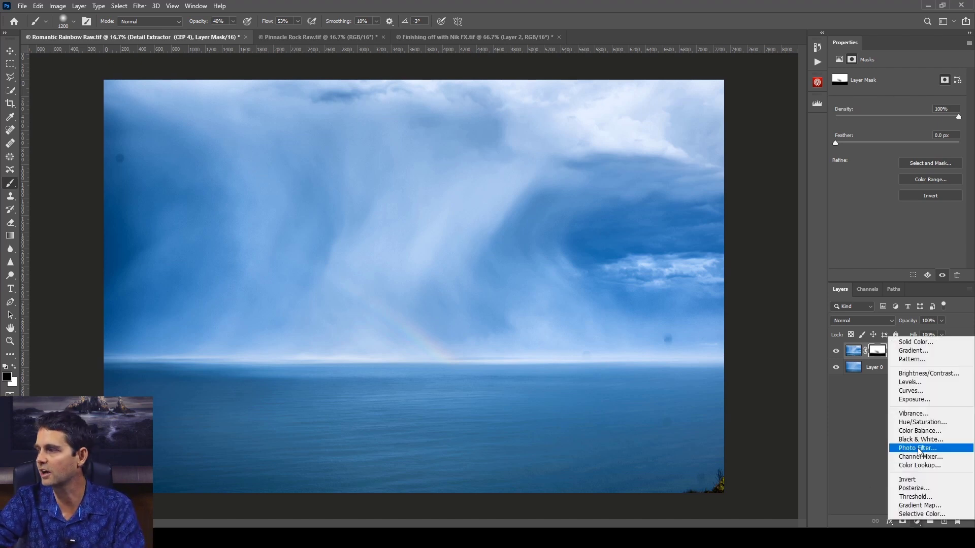
pyautogui.click(921, 392)
pyautogui.moveTo(925, 135); pyautogui.dragTo(924, 124)
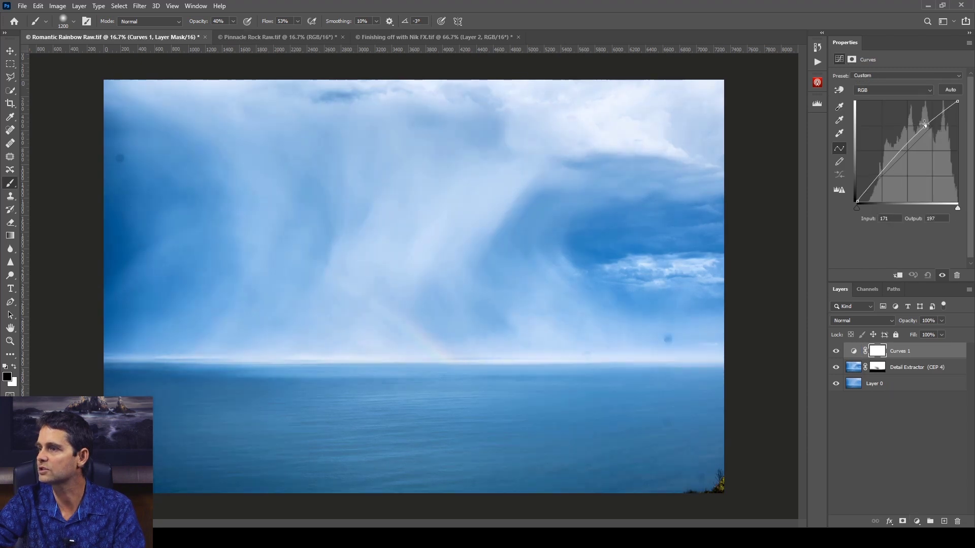
pyautogui.moveTo(893, 160); pyautogui.dragTo(892, 168)
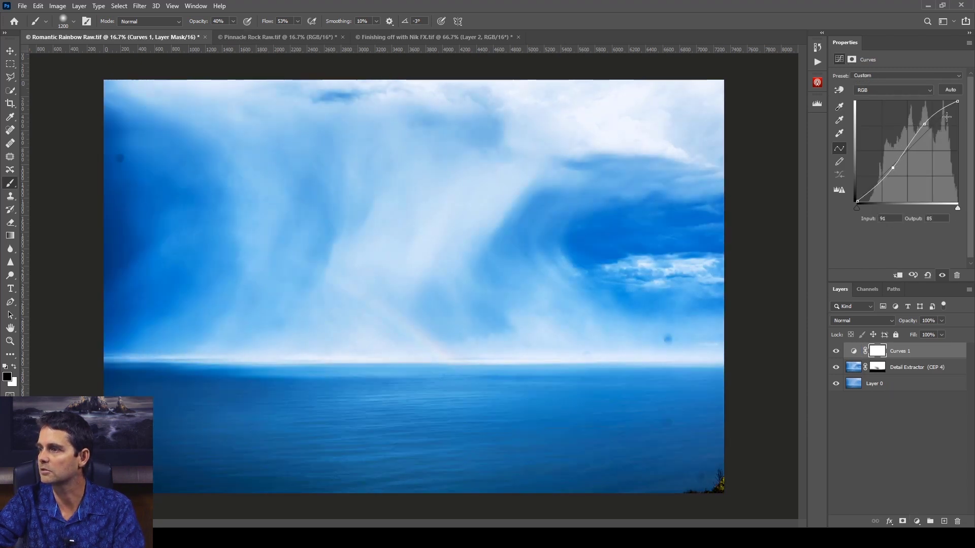
pyautogui.moveTo(924, 123); pyautogui.dragTo(926, 130)
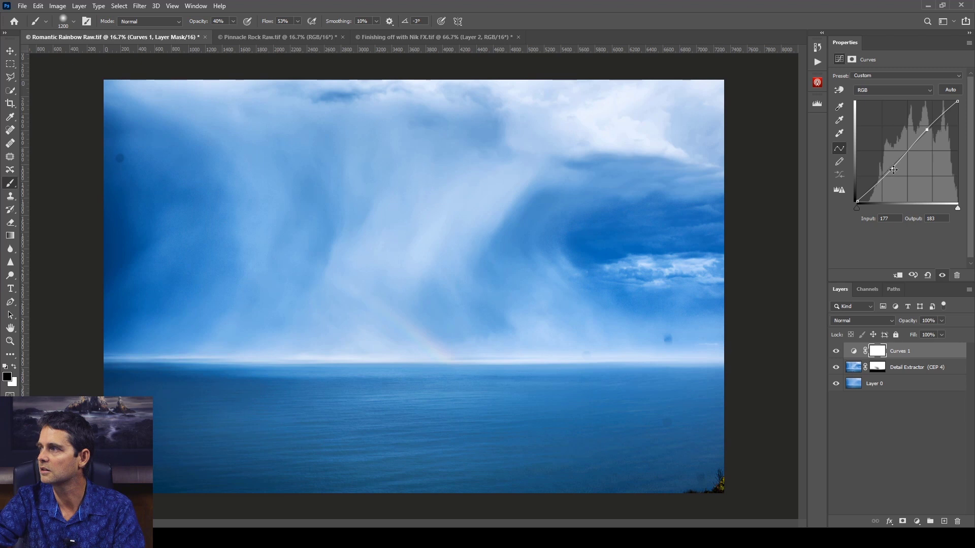
pyautogui.moveTo(893, 170); pyautogui.dragTo(894, 172)
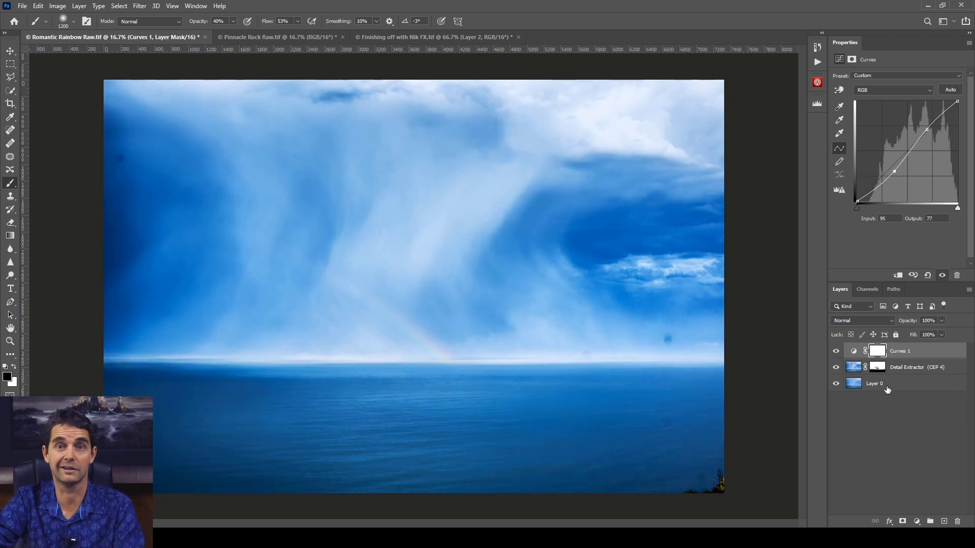
# Add a Hue/Saturation adjustment layer with hue -5 and saturation -23
pyautogui.click(917, 522)
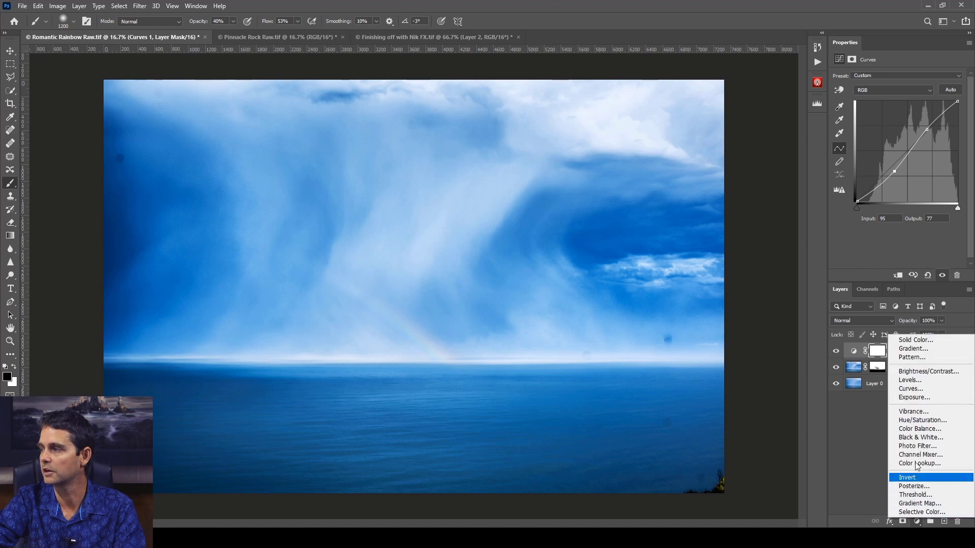
pyautogui.click(917, 421)
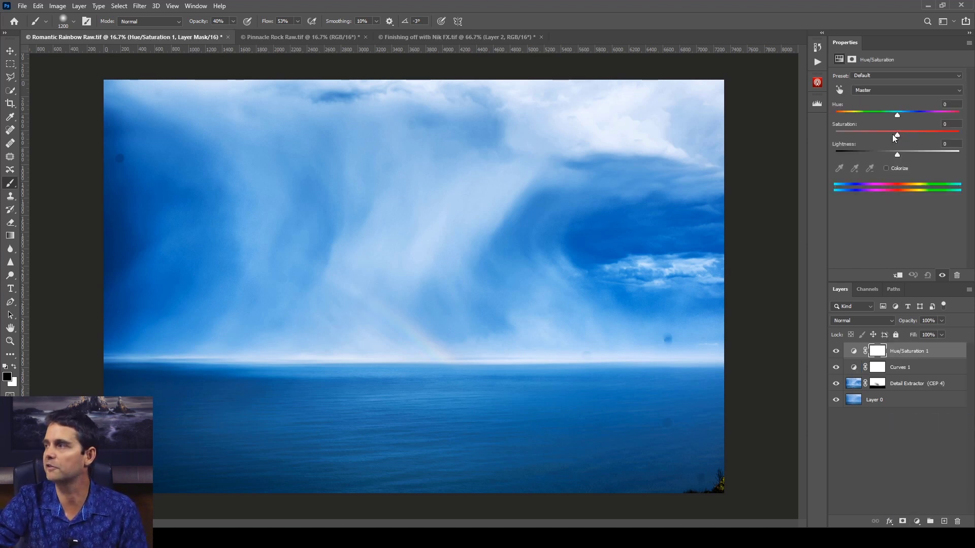
pyautogui.moveTo(897, 136); pyautogui.dragTo(883, 136)
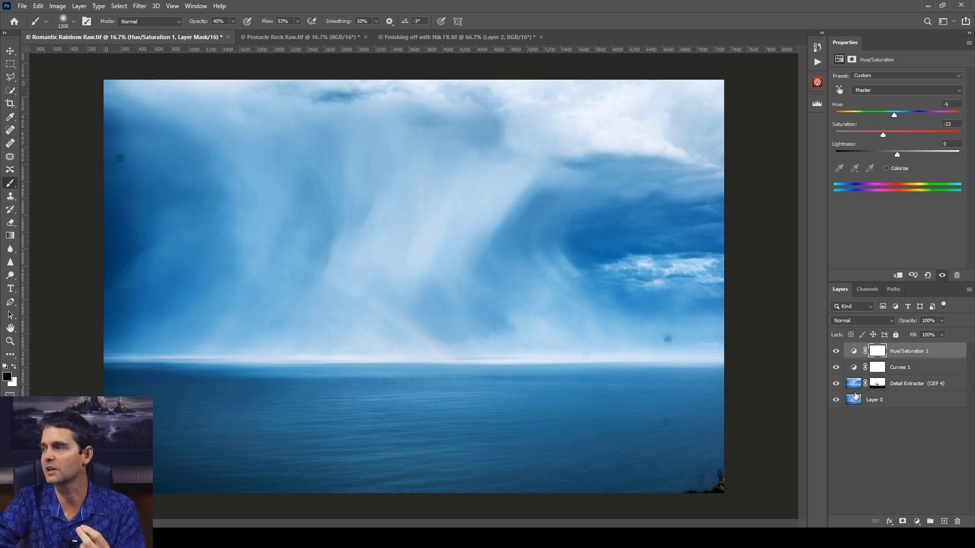
# Hide and show the three layers above Layer 0 to compare the edited photo with the original
pyautogui.moveTo(836, 384); pyautogui.dragTo(837, 351)
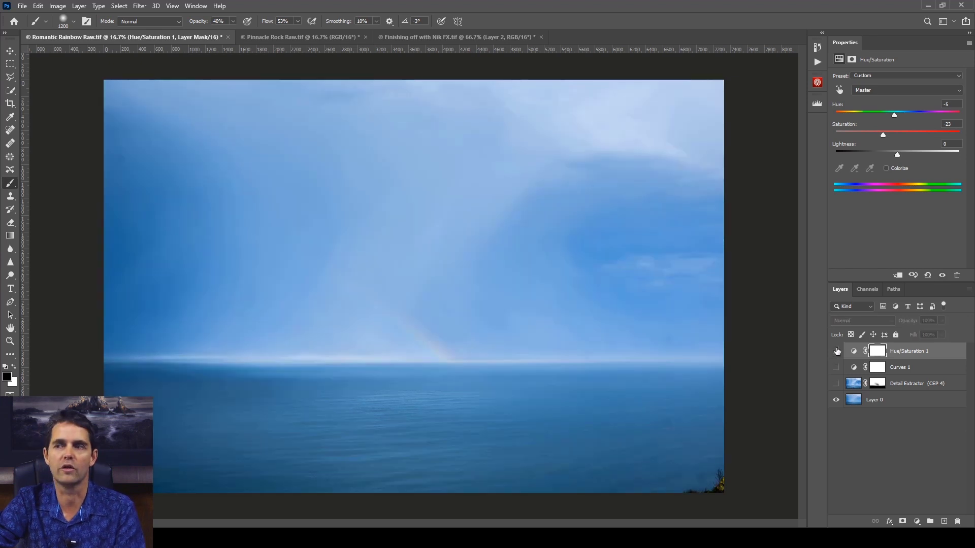
pyautogui.moveTo(837, 384); pyautogui.dragTo(837, 353)
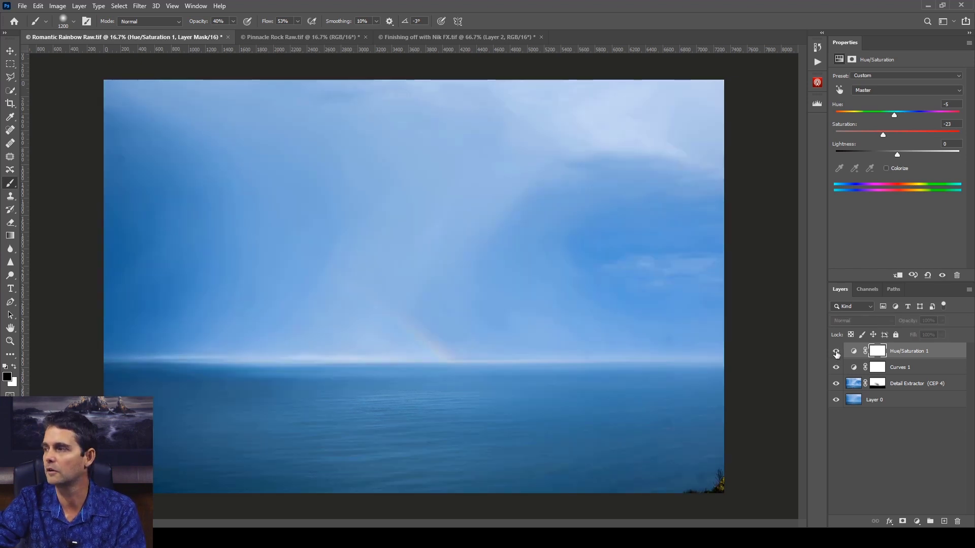